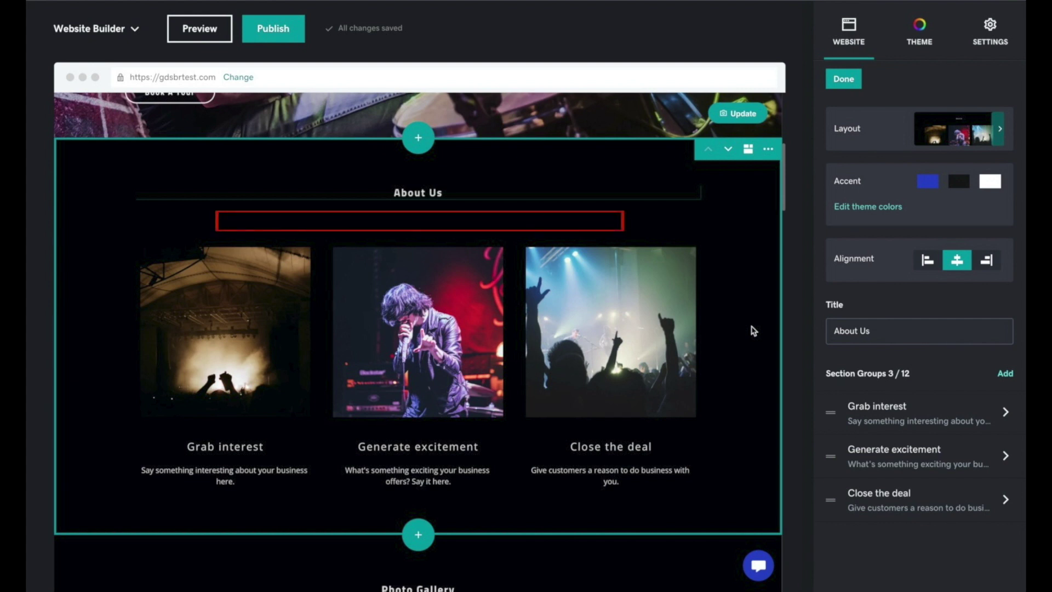
Delete the About Us title text, then undo to restore it
{"action": "left_click", "coordinate": [841, 329]}
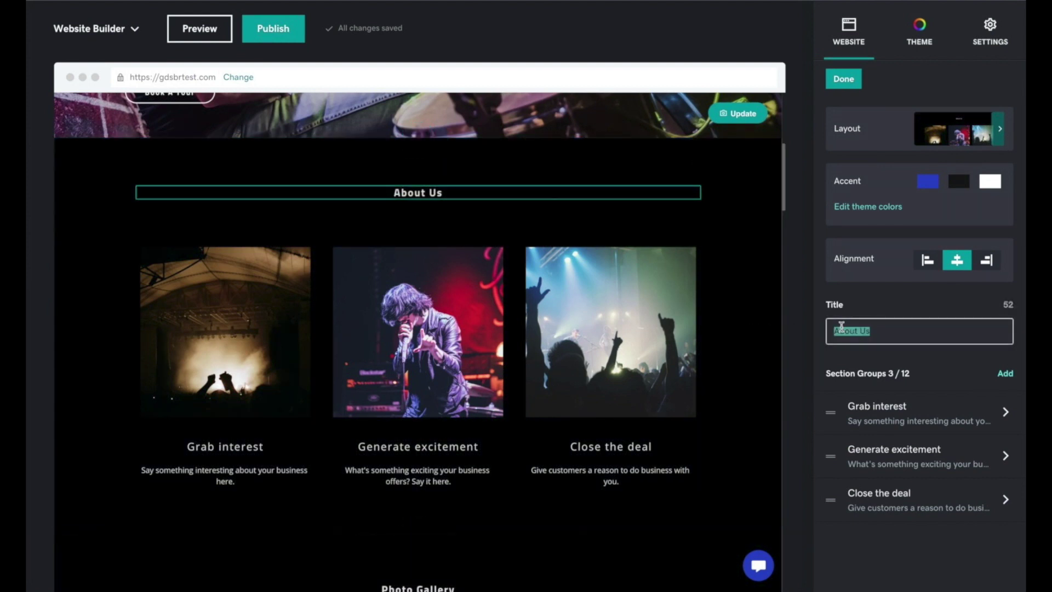
{"action": "key", "text": "BackSpace"}
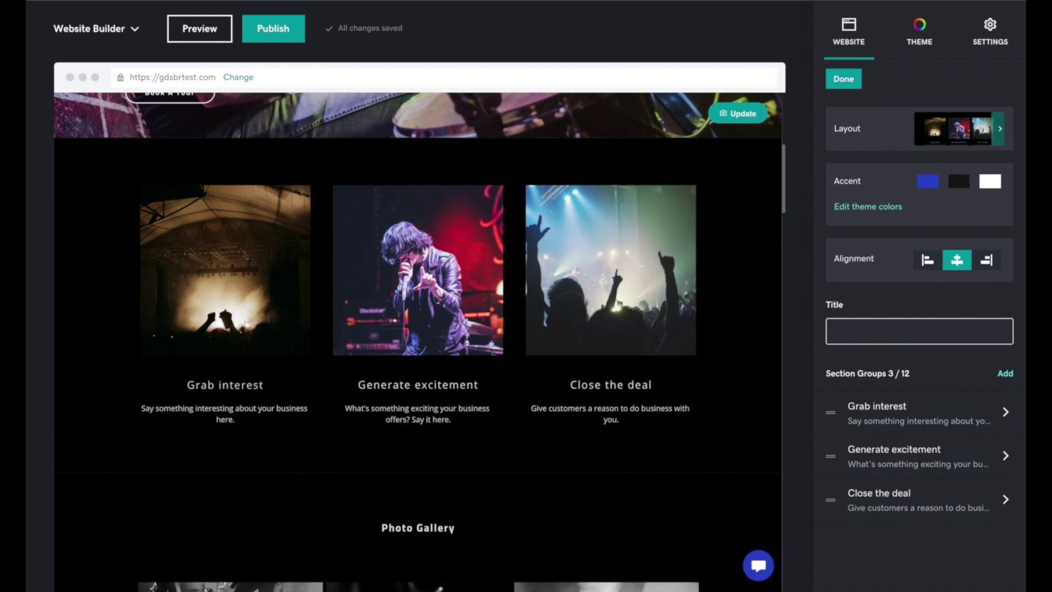
{"action": "key", "text": "ctrl+z"}
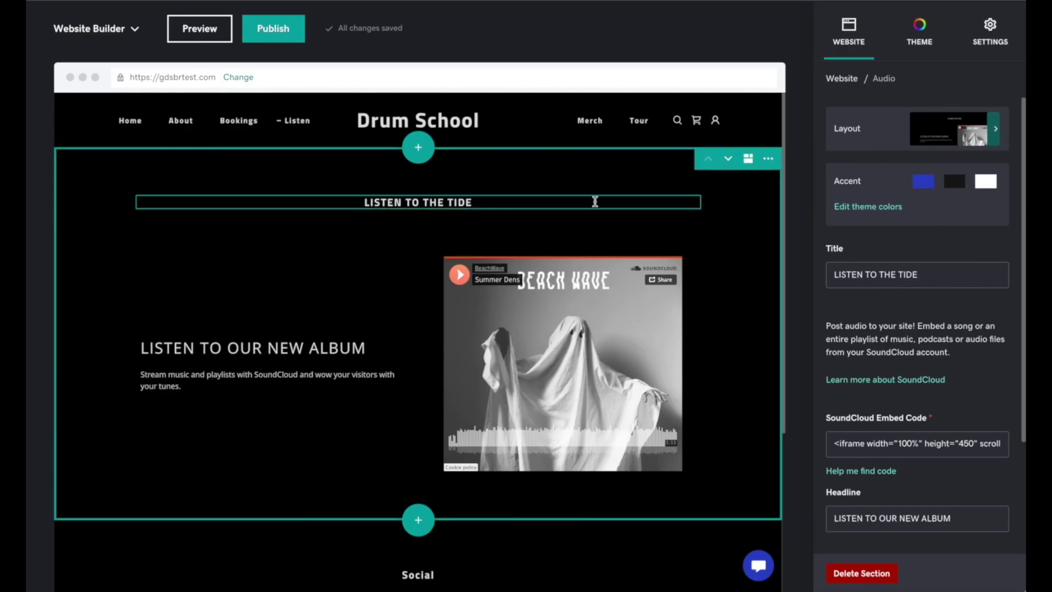
Select the LISTEN TO THE TIDE title and show the theme's Fonts options (Titillium Web / Open Sans, Small)
{"action": "triple_click", "coordinate": [445, 198]}
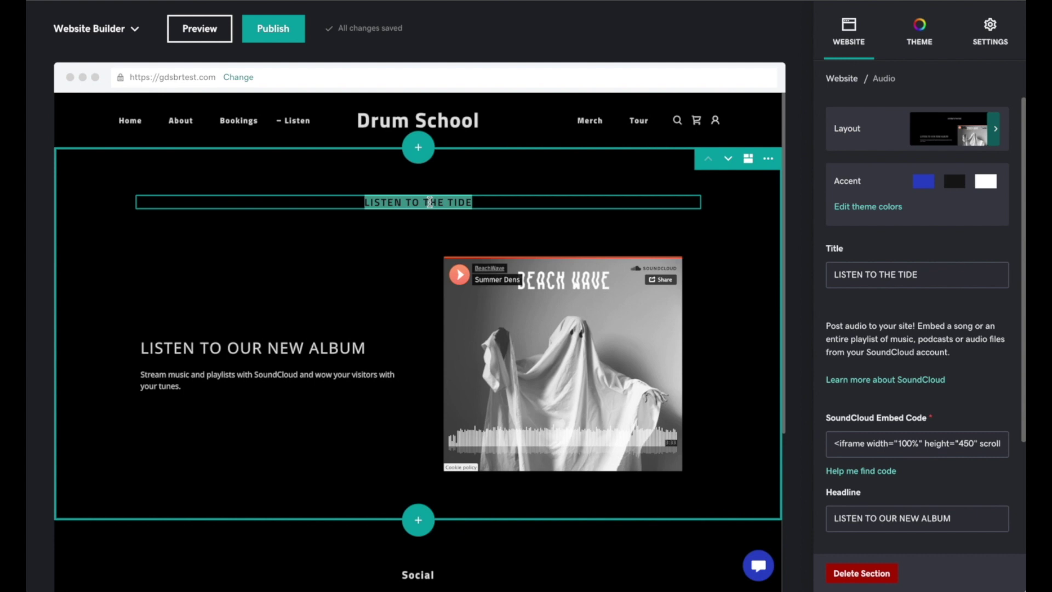
{"action": "left_click", "coordinate": [927, 279]}
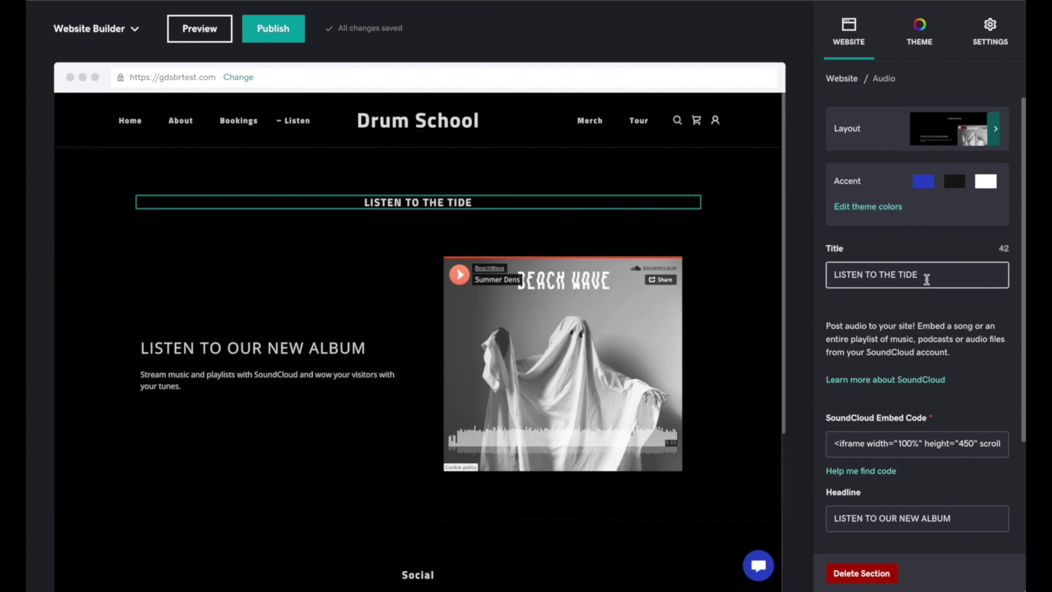
{"action": "left_click", "coordinate": [920, 33]}
{"action": "left_click", "coordinate": [918, 228]}
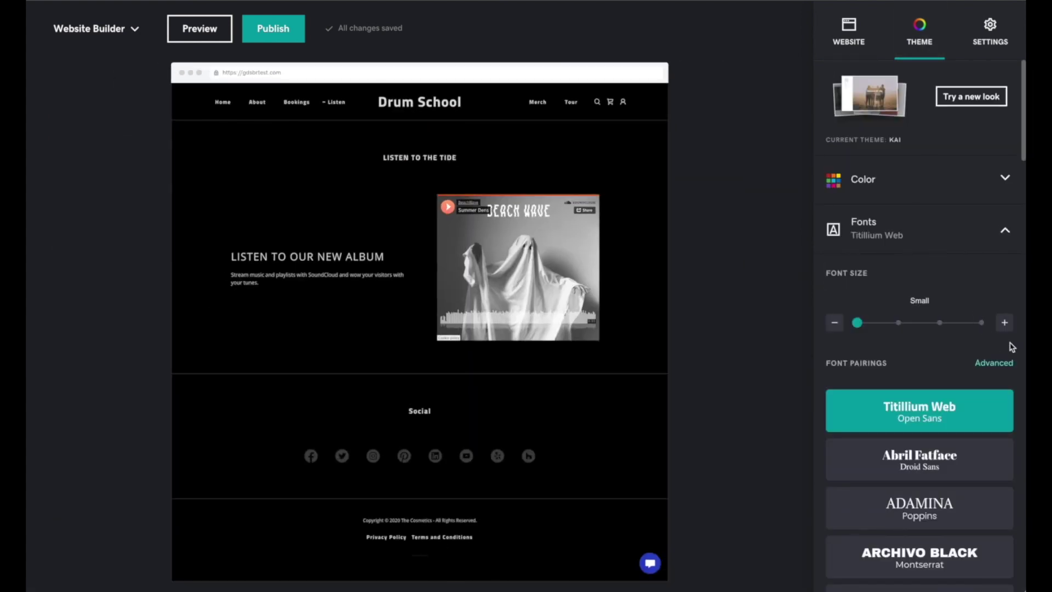
{"action": "left_click", "coordinate": [1006, 323]}
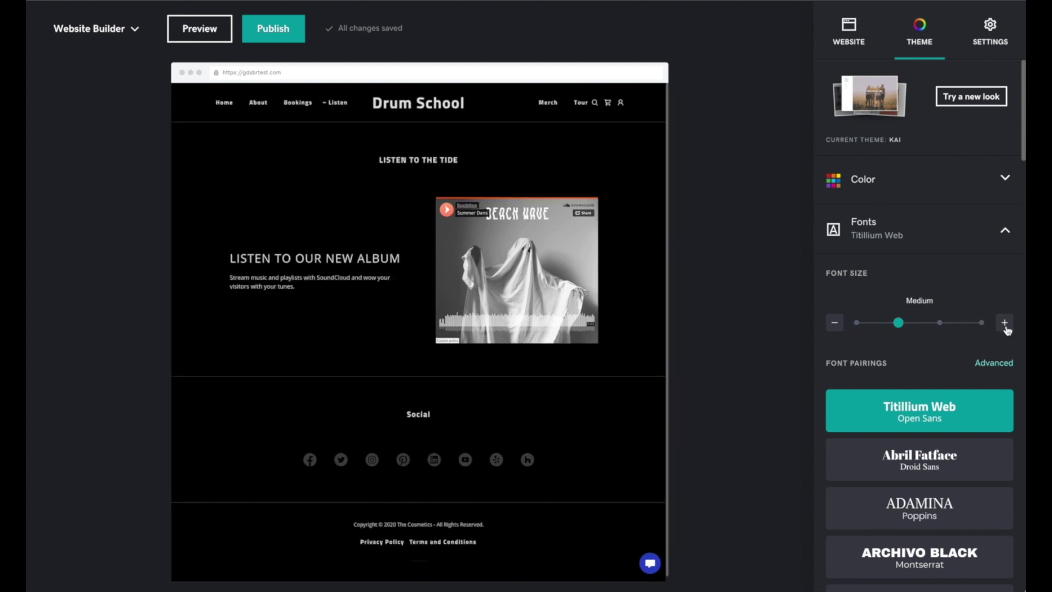
{"action": "left_click", "coordinate": [1005, 324]}
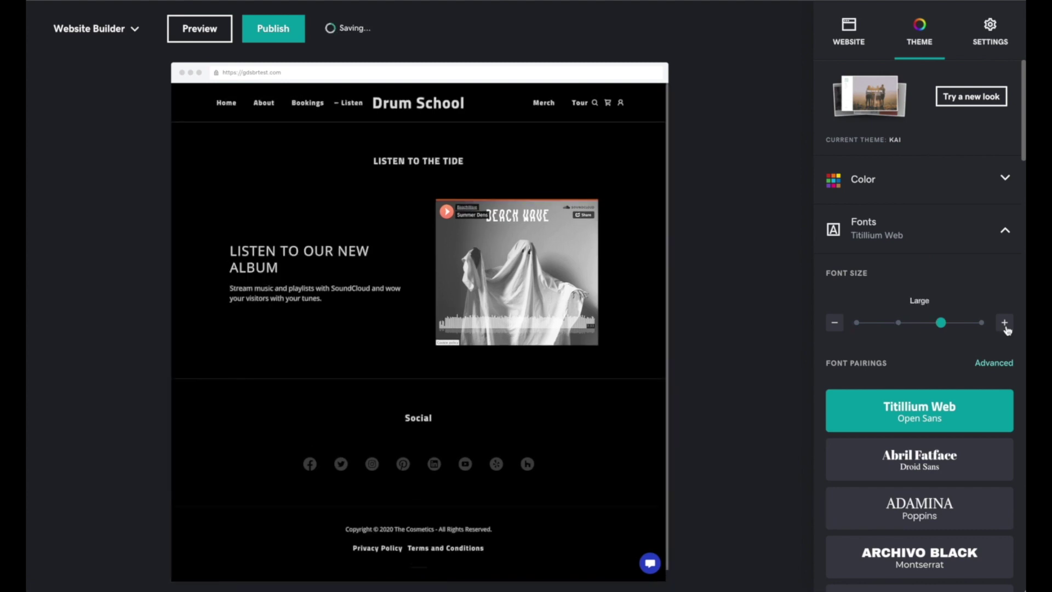
{"action": "left_click", "coordinate": [1005, 324]}
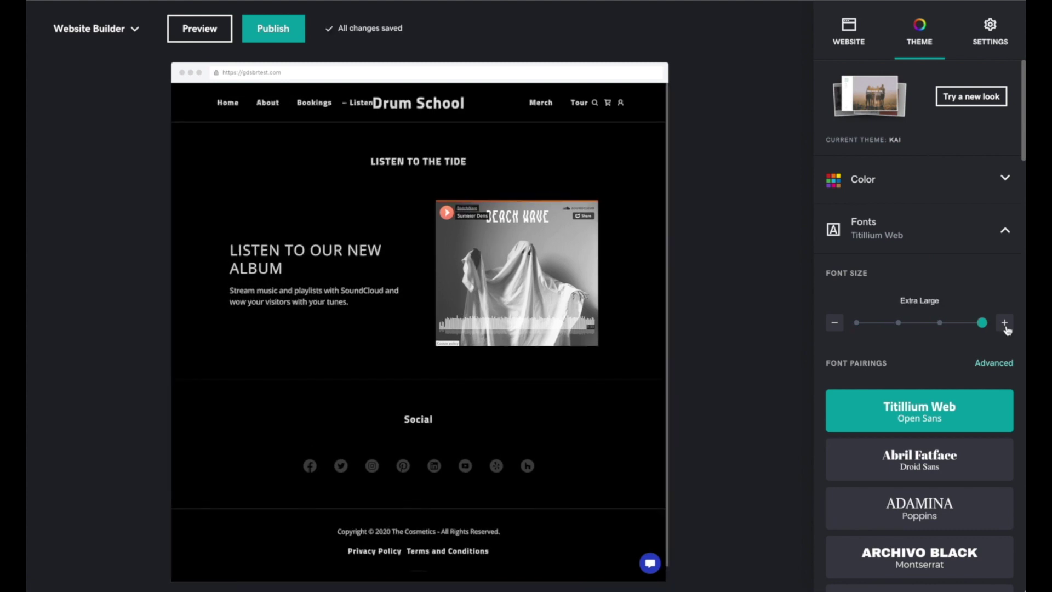
{"action": "left_click", "coordinate": [857, 323]}
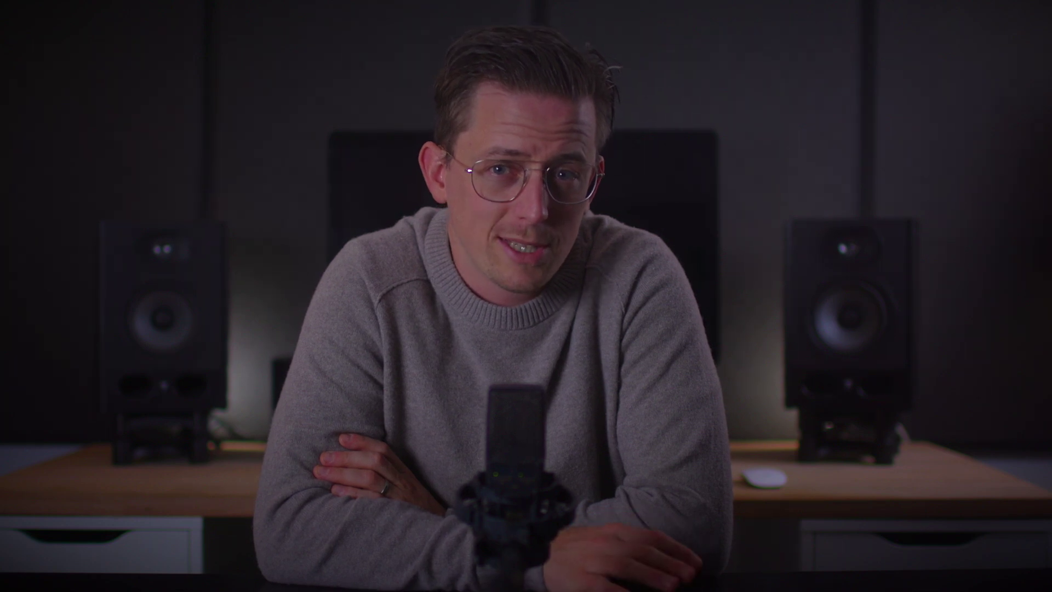
Replace the About Me title with 'This is a heading' and set centre alignment
{"action": "left_click", "coordinate": [936, 311]}
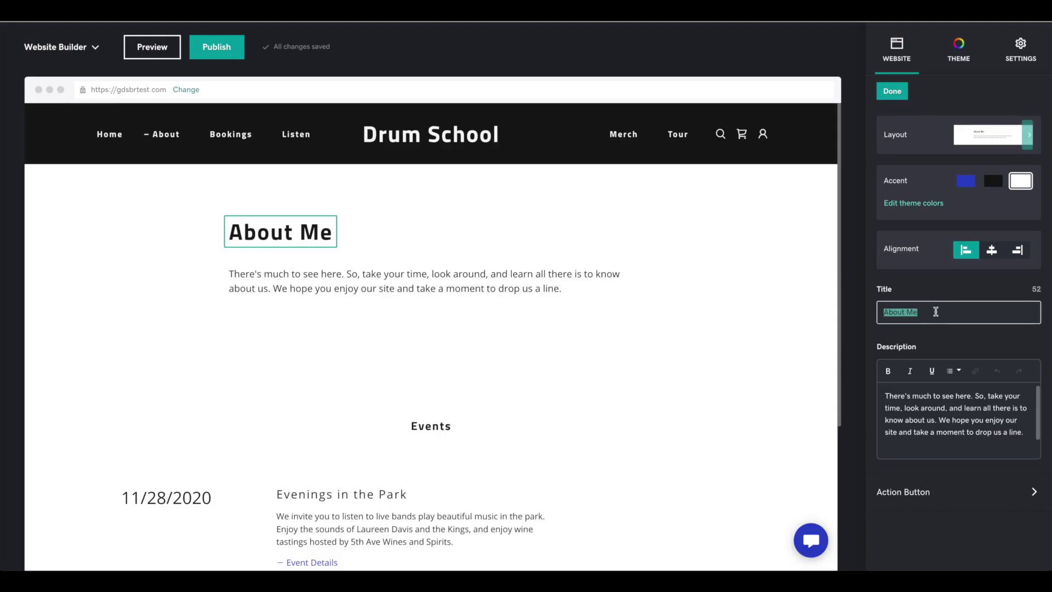
{"action": "type", "text": "This is a heading"}
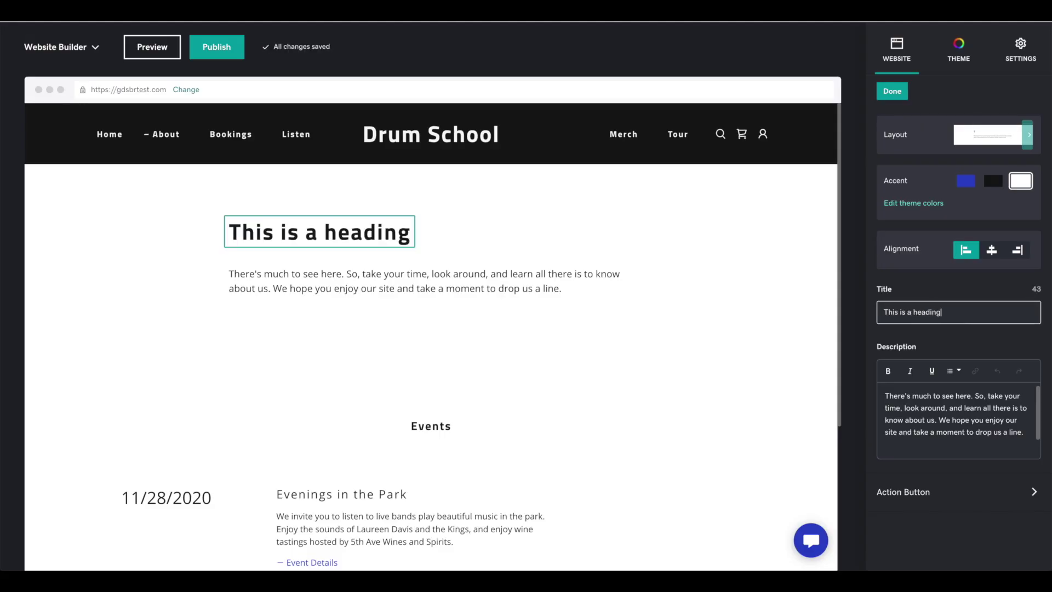
{"action": "left_click", "coordinate": [985, 255]}
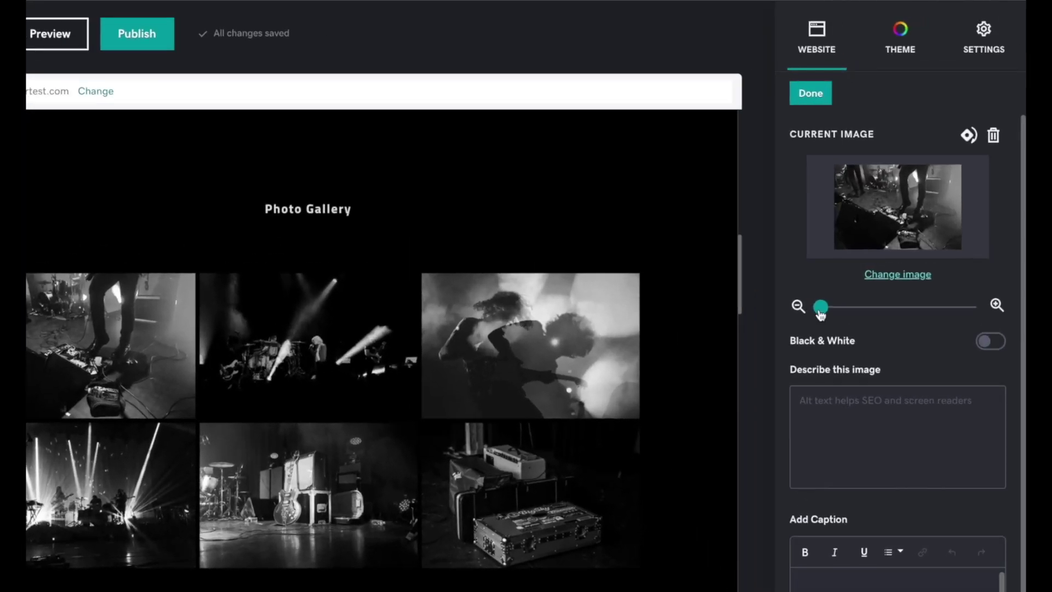
Zoom into the first gallery photo so it is reframed on the pedal
{"action": "left_click_drag", "start_coordinate": [852, 260], "coordinate": [830, 186]}
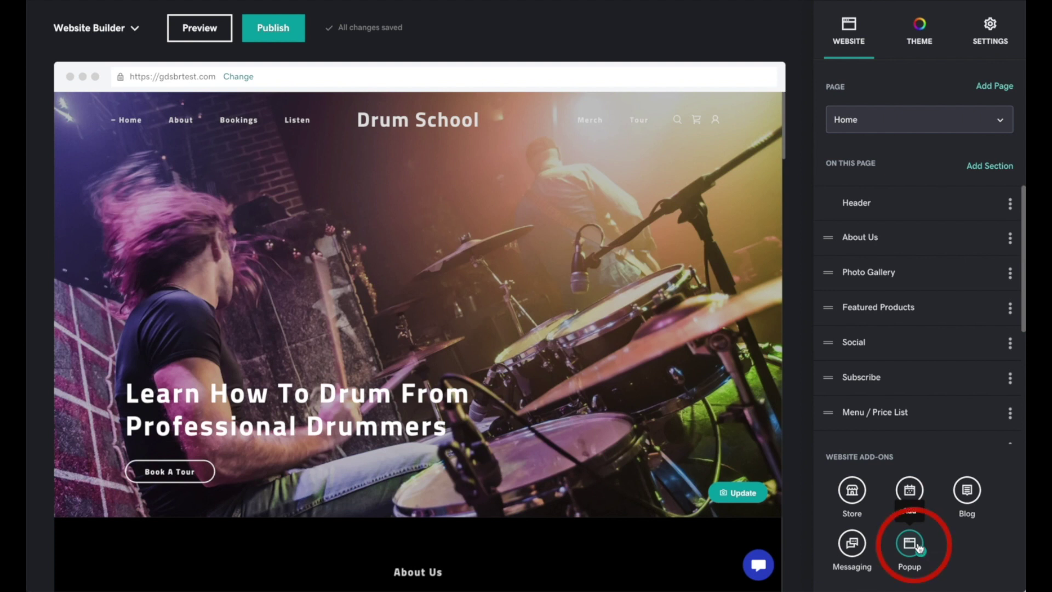
Enable the site popup and begin retitling its Announcement heading to 'This is my popup'
{"action": "left_click", "coordinate": [909, 544]}
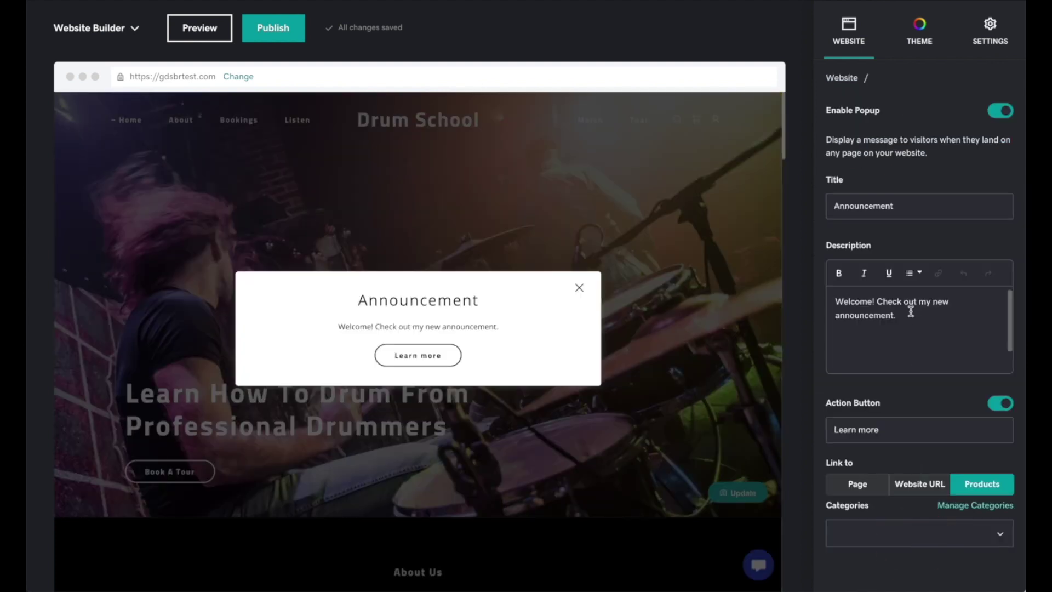
{"action": "triple_click", "coordinate": [927, 212]}
{"action": "type", "text": "Th"}
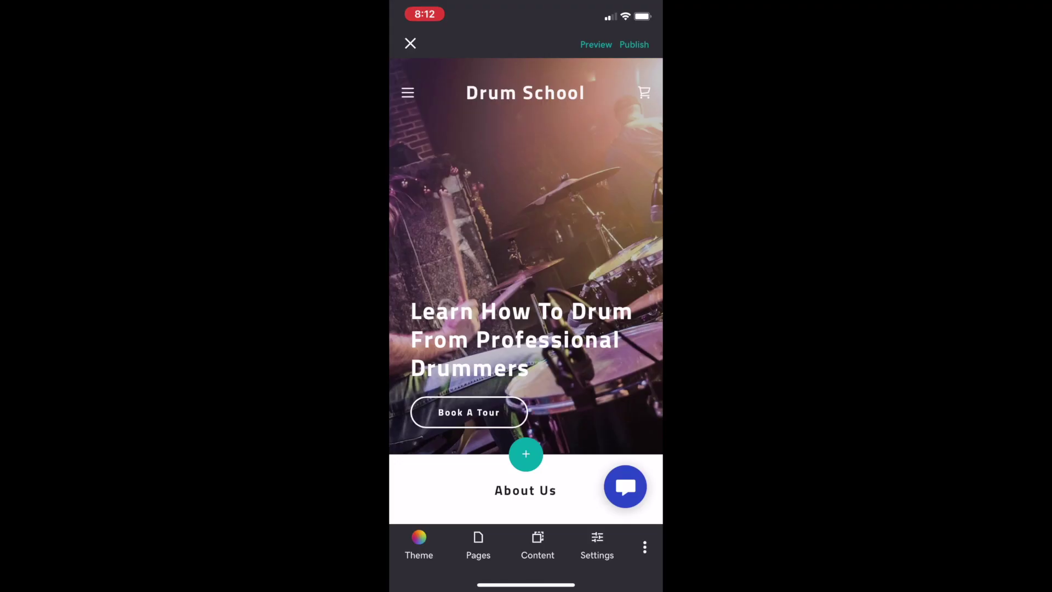
Change the About Us section title to 'Drum School!' and return to the site view
{"action": "scroll", "coordinate": [526, 291], "scroll_direction": "down", "scroll_amount": 5}
{"action": "scroll", "coordinate": [526, 290], "scroll_direction": "up", "scroll_amount": 4}
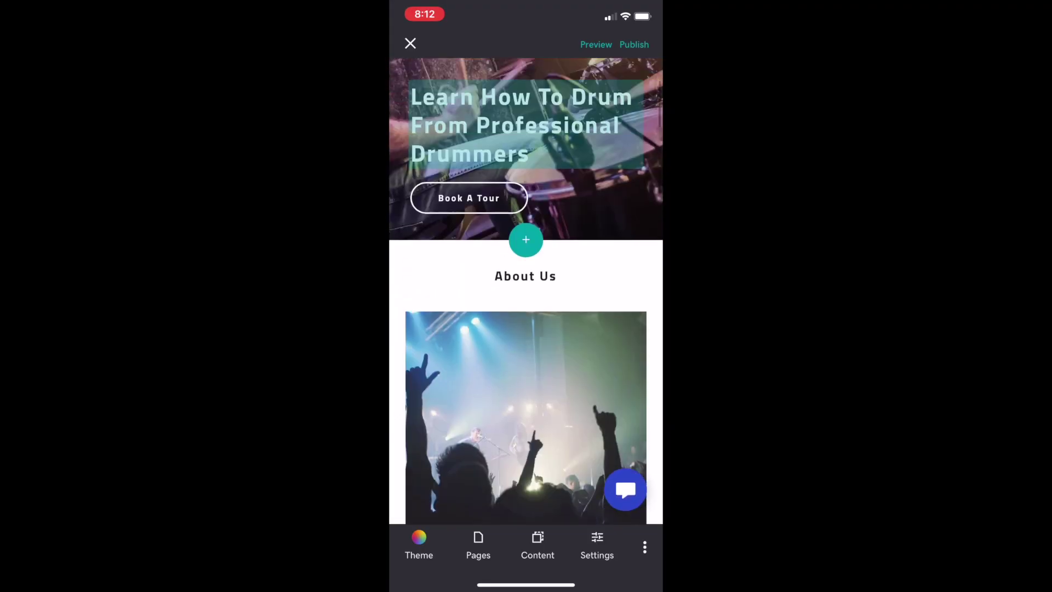
{"action": "left_click", "coordinate": [526, 256]}
{"action": "left_click", "coordinate": [525, 343]}
{"action": "key", "text": "BackSpace"}
{"action": "key", "text": "BackSpace"}
{"action": "key", "text": "BackSpace"}
{"action": "key", "text": "BackSpace"}
{"action": "key", "text": "BackSpace"}
{"action": "key", "text": "BackSpace"}
{"action": "key", "text": "BackSpace"}
{"action": "key", "text": "BackSpace"}
{"action": "type", "text": "Drum School!"}
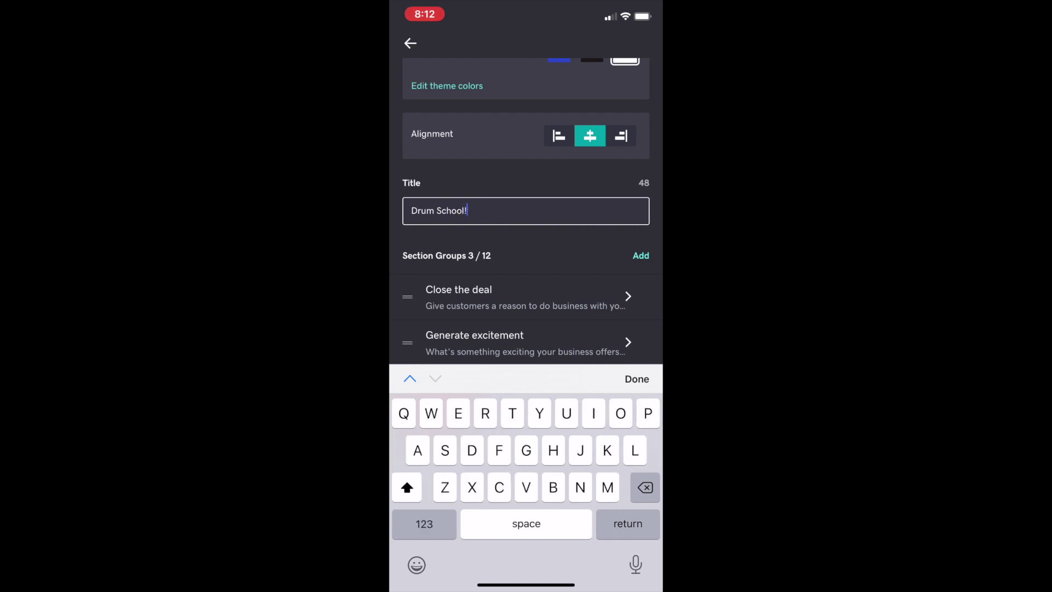
{"action": "left_click", "coordinate": [637, 378]}
{"action": "left_click", "coordinate": [410, 43]}
{"action": "left_click", "coordinate": [648, 77]}
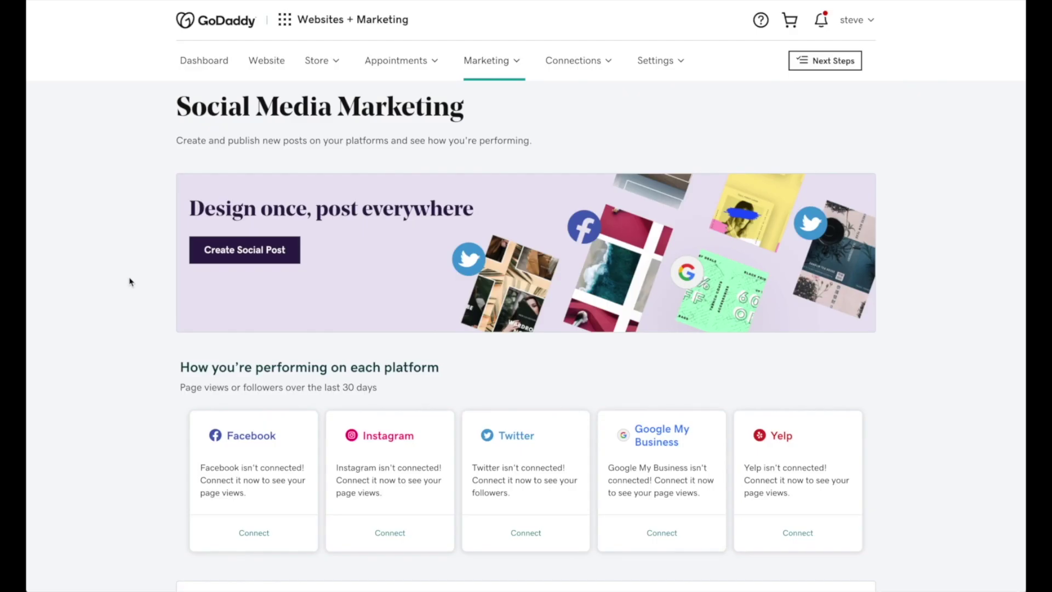
Start a social post captioned 'New class! Vinyasa Flow Thursdays @ 4pm' with a prayer-hands emoji
{"action": "left_click", "coordinate": [229, 254]}
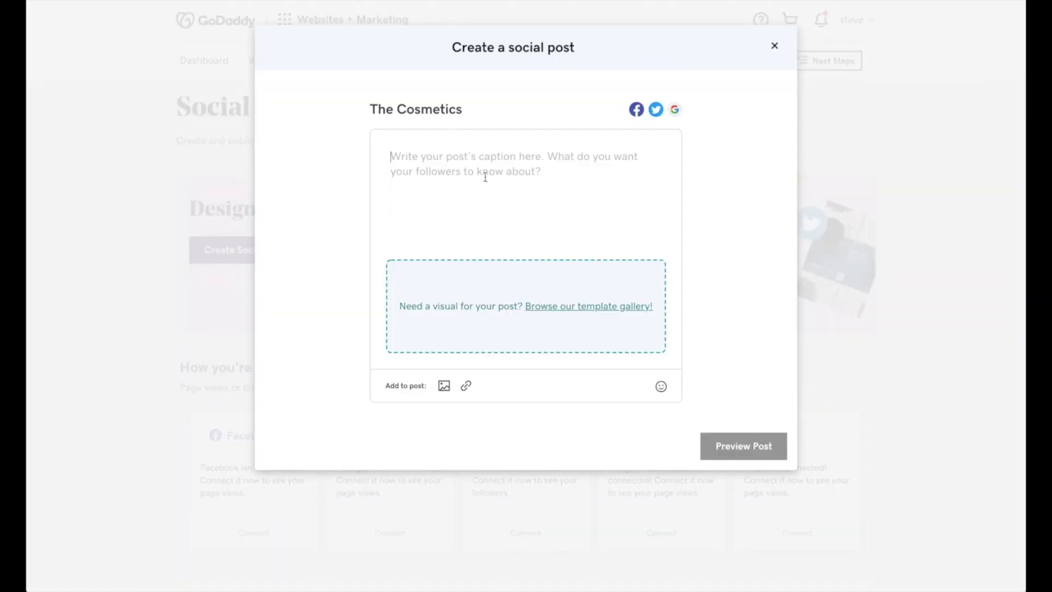
{"action": "type", "text": "New clas"}
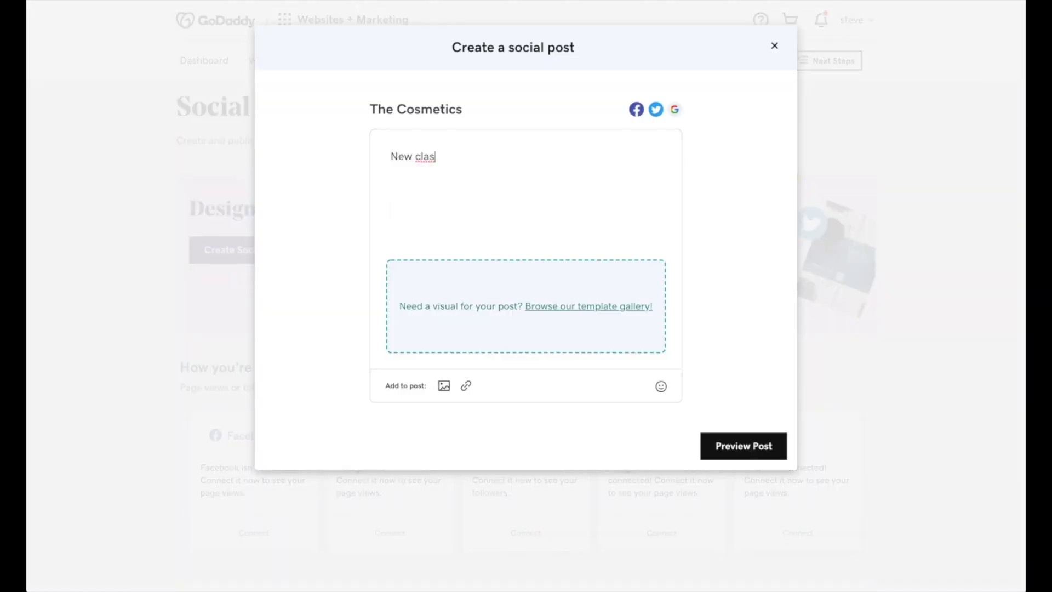
{"action": "type", "text": "s! Vinyasa Flow"}
{"action": "type", "text": "Thursdays @ 4pm"}
{"action": "left_click", "coordinate": [661, 386]}
{"action": "left_click", "coordinate": [564, 218]}
Attach the yoga photo and preview the post across the three platforms
{"action": "left_click", "coordinate": [444, 385]}
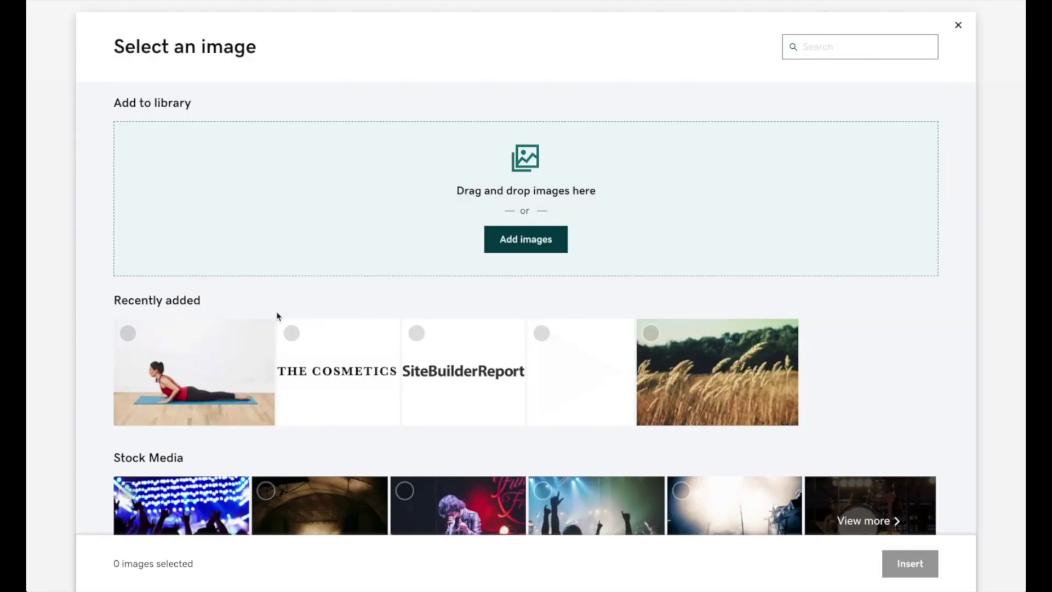
{"action": "left_click", "coordinate": [192, 371]}
{"action": "left_click", "coordinate": [909, 564]}
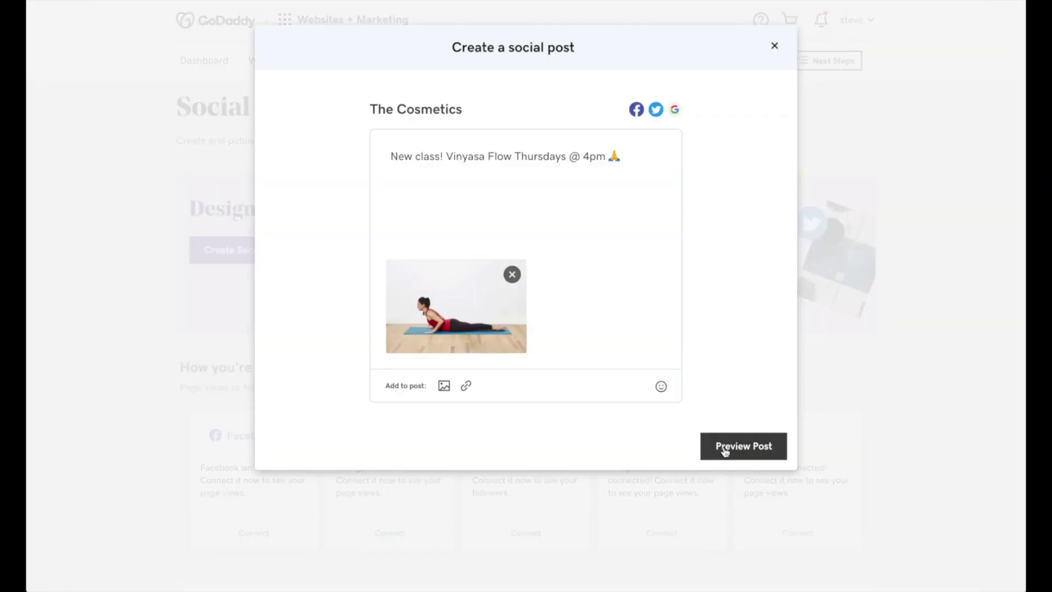
{"action": "left_click", "coordinate": [725, 451]}
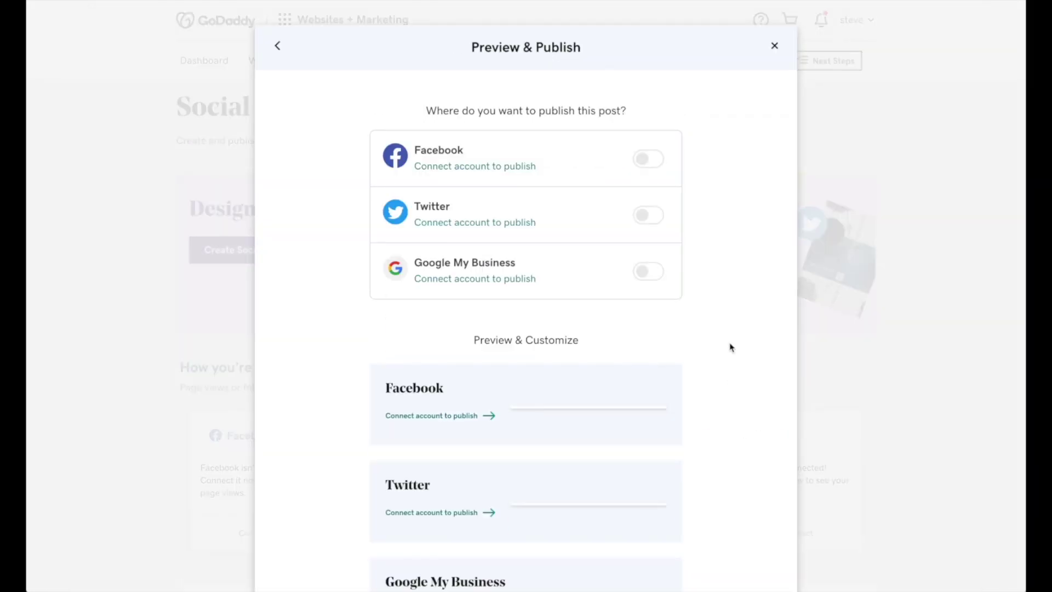
{"action": "scroll", "coordinate": [738, 343], "scroll_direction": "down", "scroll_amount": 7}
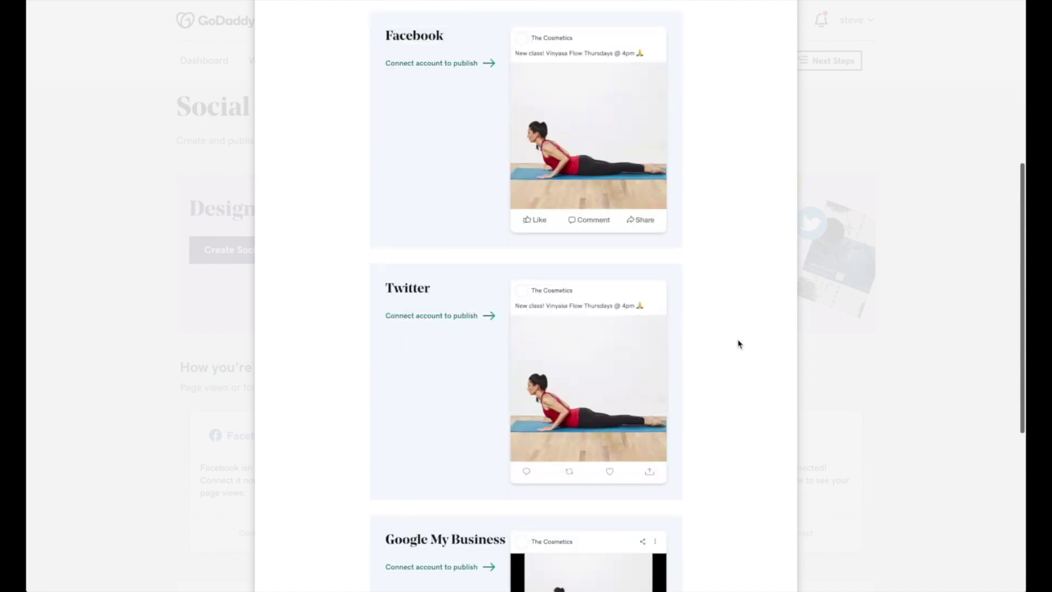
{"action": "scroll", "coordinate": [738, 344], "scroll_direction": "down", "scroll_amount": 5}
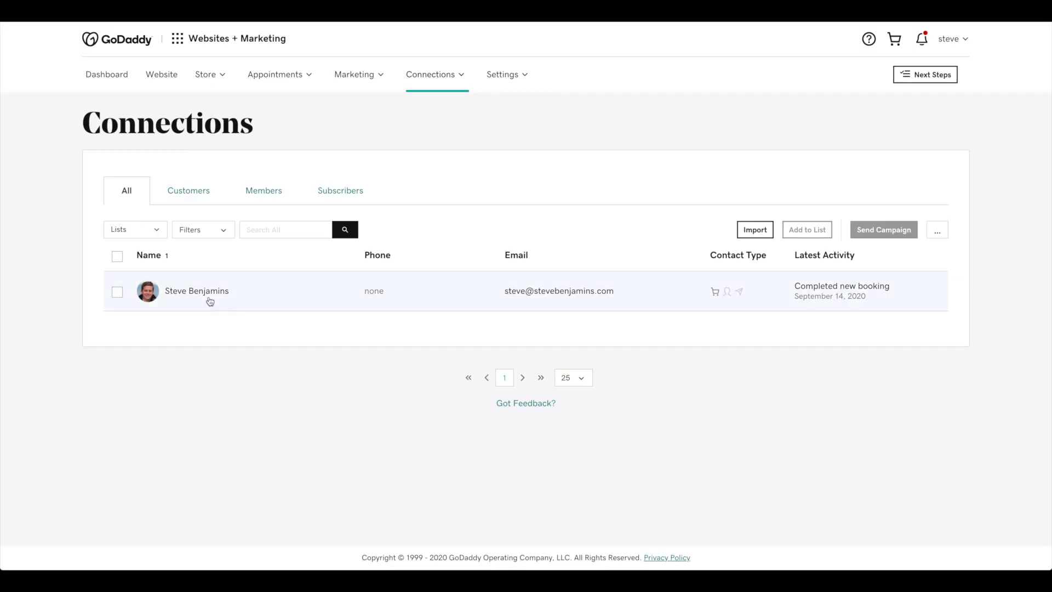
Open a contact's details from the Connections list
{"action": "left_click", "coordinate": [207, 301]}
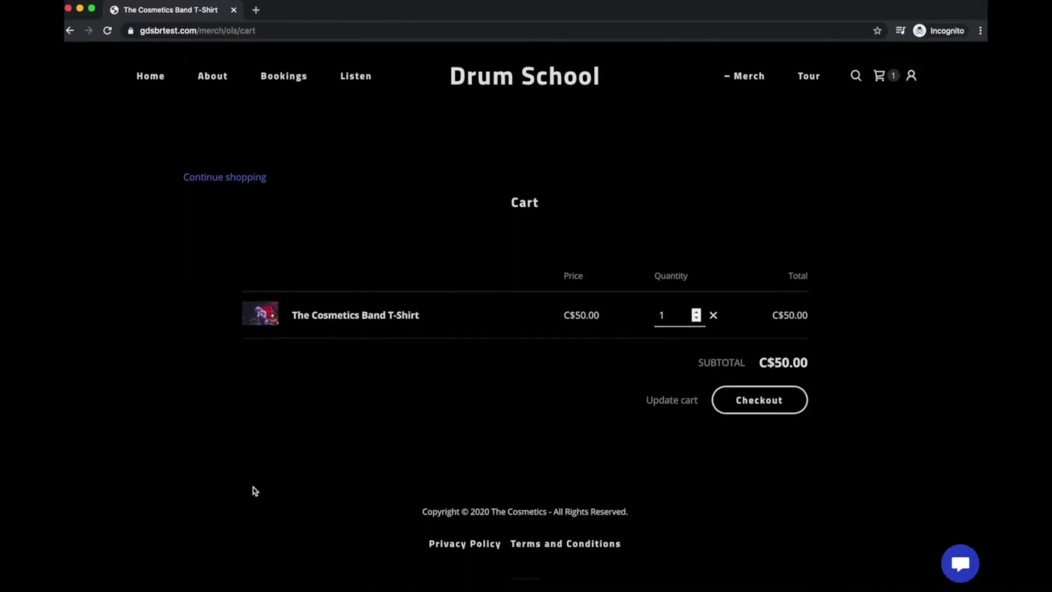
Proceed to checkout with The Cosmetics Band T-Shirt in the cart
{"action": "left_click", "coordinate": [759, 403]}
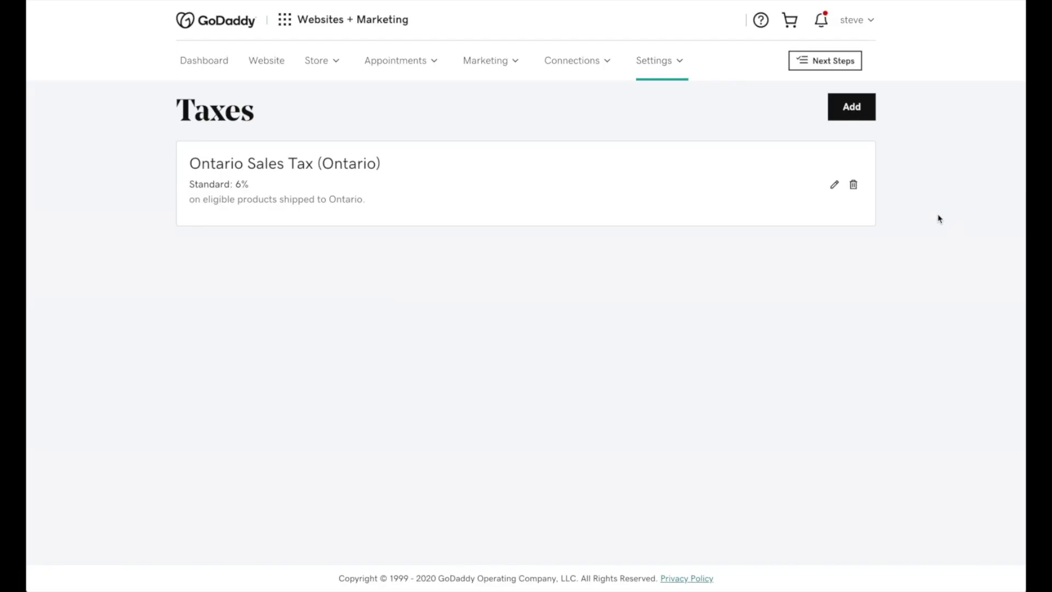
Add and save a British Columbia Sales Tax rule at a 6.5% standard rate
{"action": "left_click", "coordinate": [852, 109]}
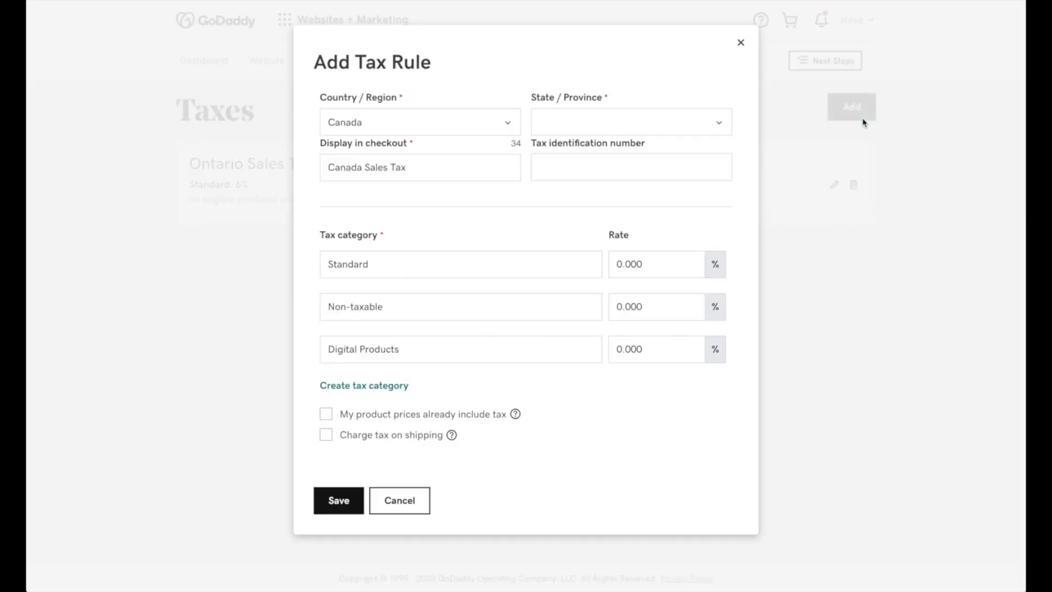
{"action": "left_click", "coordinate": [642, 122]}
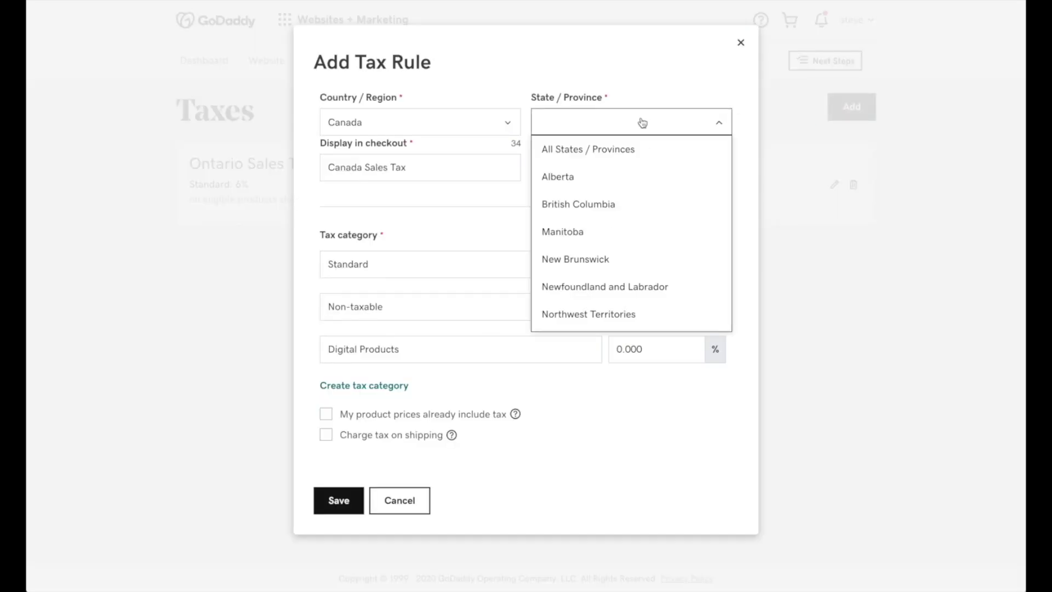
{"action": "left_click", "coordinate": [614, 212]}
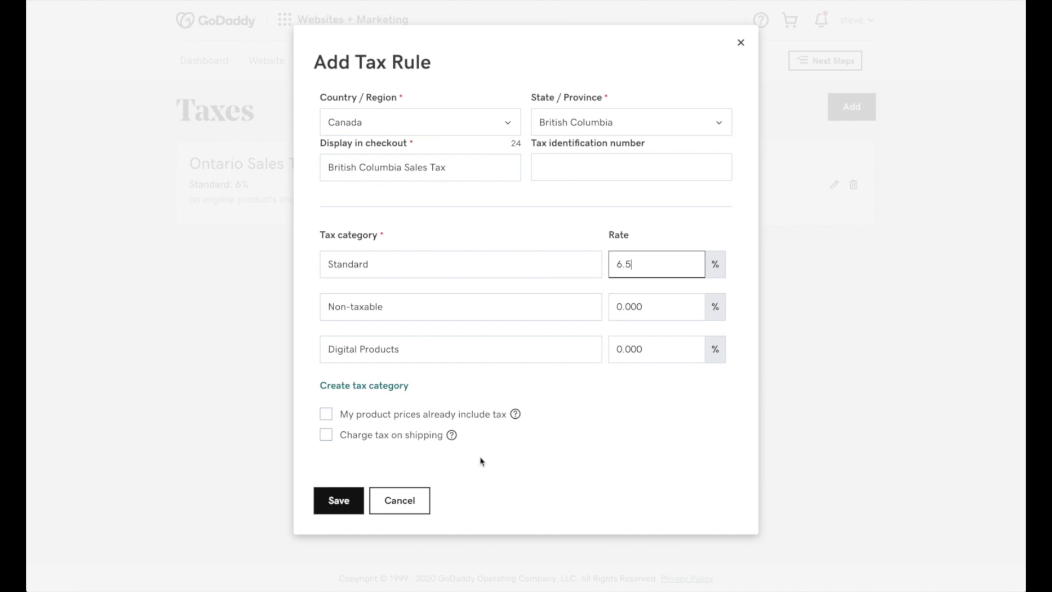
{"action": "left_click", "coordinate": [347, 502]}
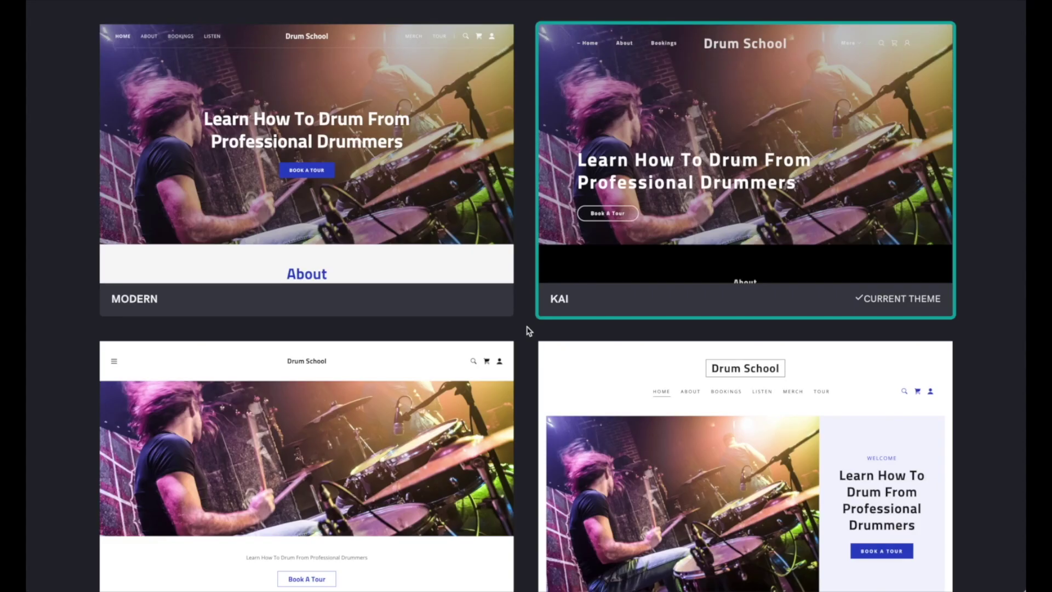
{"action": "scroll", "coordinate": [528, 331], "scroll_direction": "down", "scroll_amount": 3}
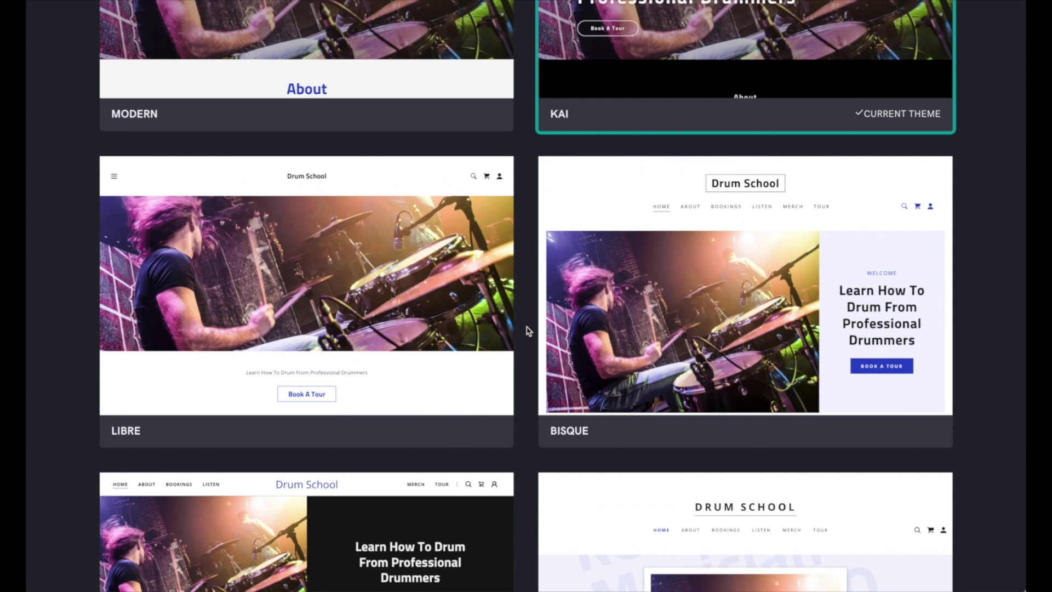
{"action": "scroll", "coordinate": [528, 330], "scroll_direction": "down", "scroll_amount": 5}
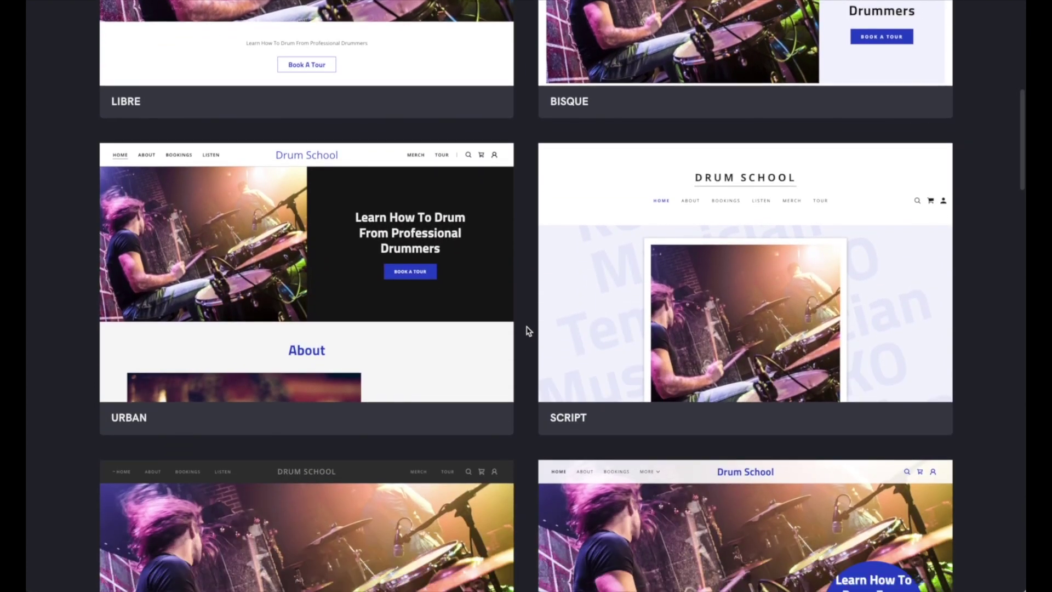
{"action": "scroll", "coordinate": [528, 330], "scroll_direction": "down", "scroll_amount": 5}
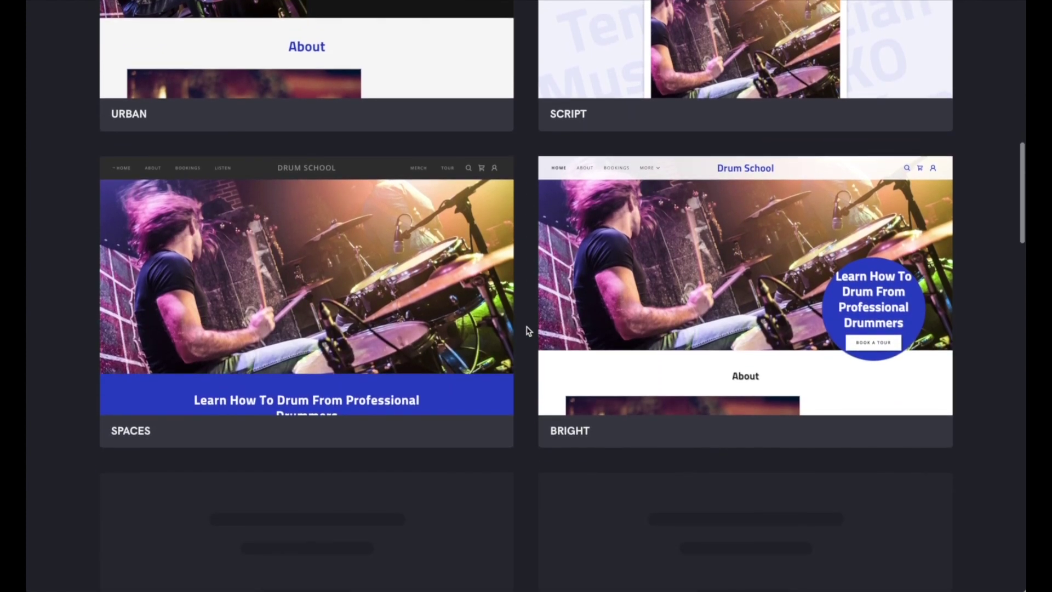
{"action": "scroll", "coordinate": [527, 331], "scroll_direction": "down", "scroll_amount": 5}
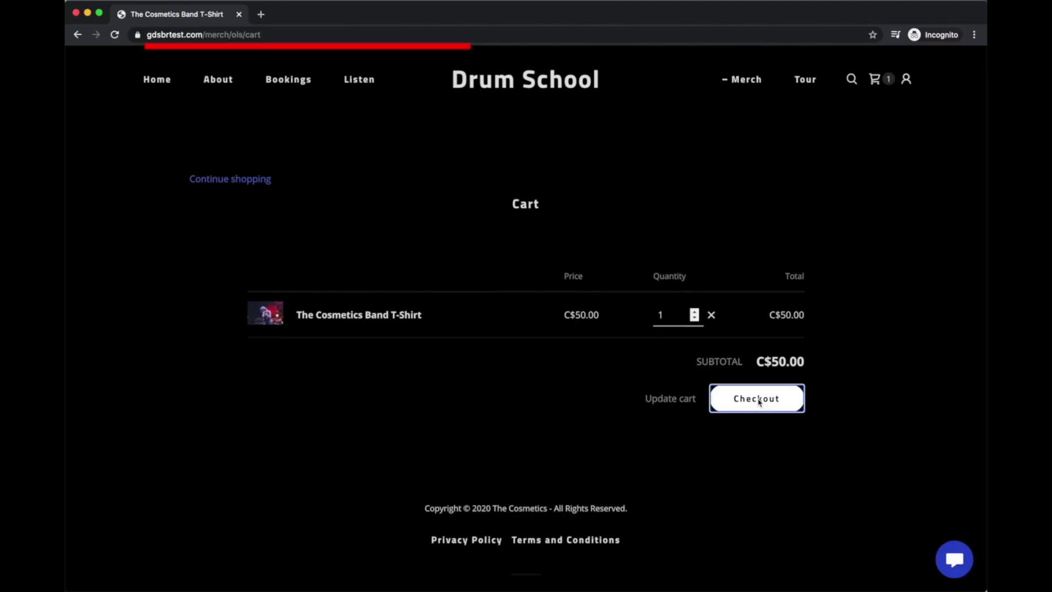
Check out the cart holding one Cosmetics Band T-Shirt (C$50.00)
{"action": "left_click", "coordinate": [759, 401]}
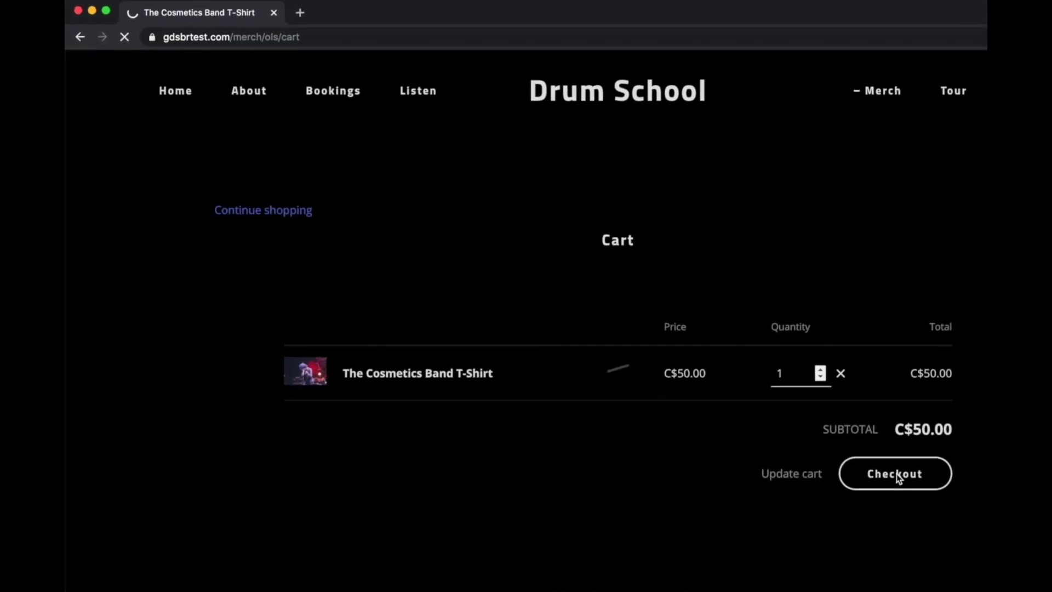